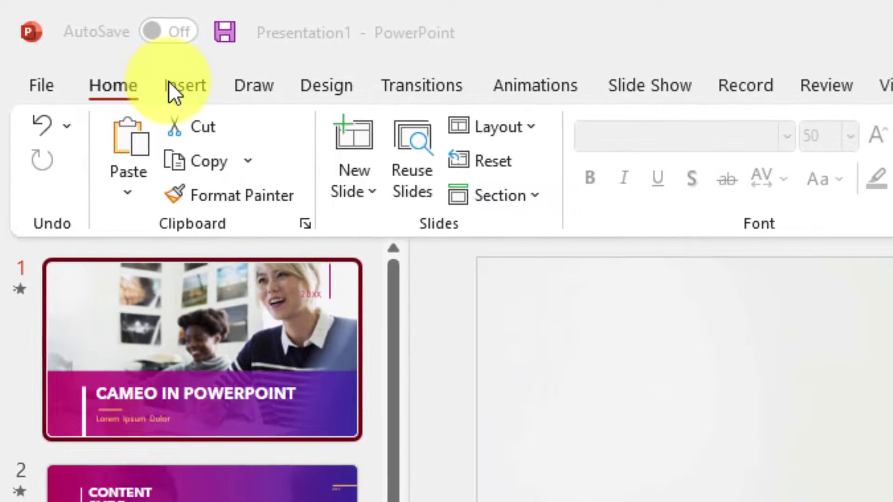
Step: Insert a live camera Cameo placeholder onto the title slide from the Insert tab
click(159, 78)
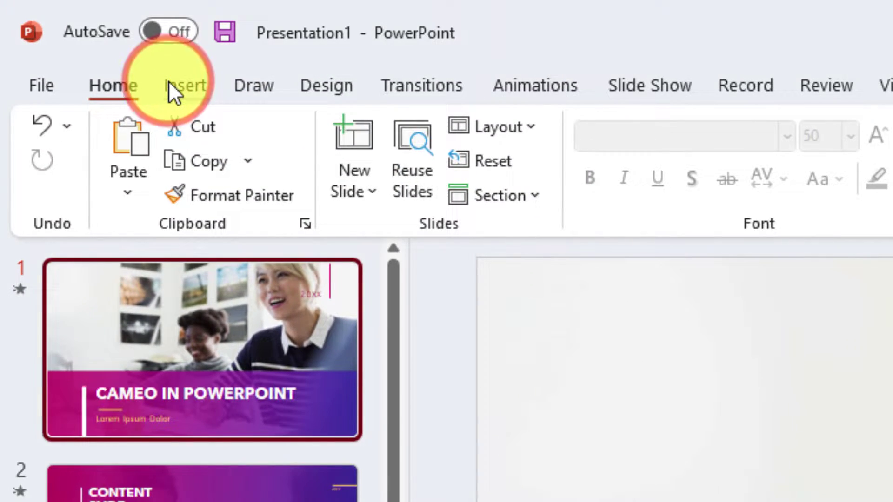
click(187, 83)
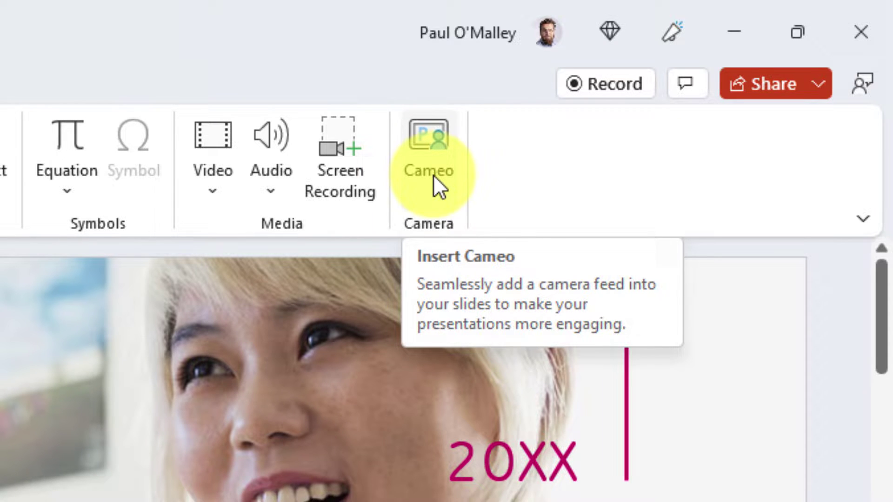
click(434, 174)
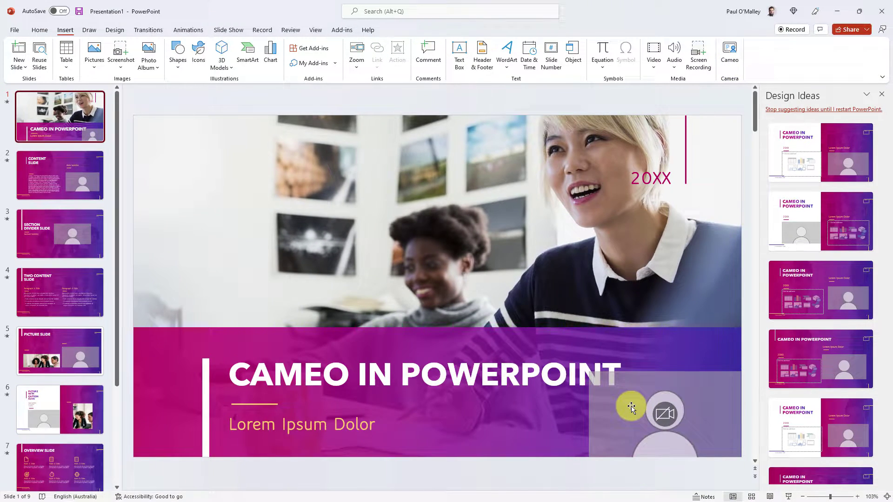
Step: Move the cameo to the top-left corner and apply the Rounded Diagonal Corner, White style
drag(631, 407, 191, 171)
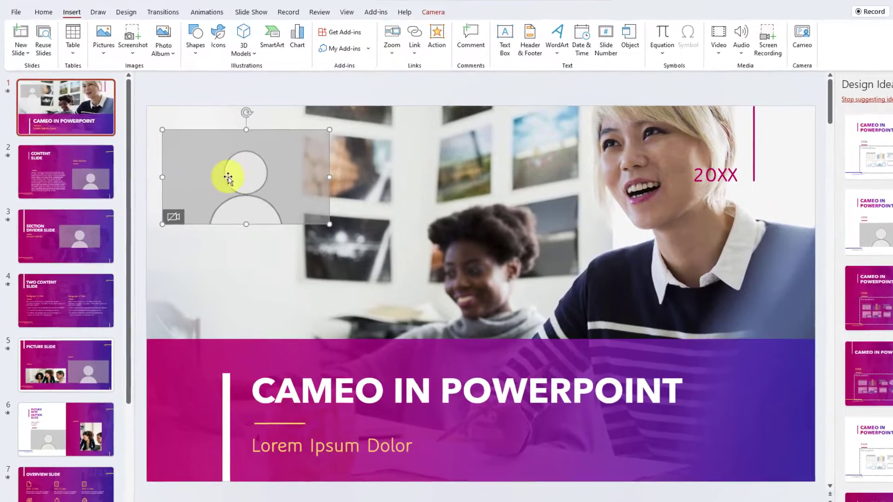
right_click(192, 171)
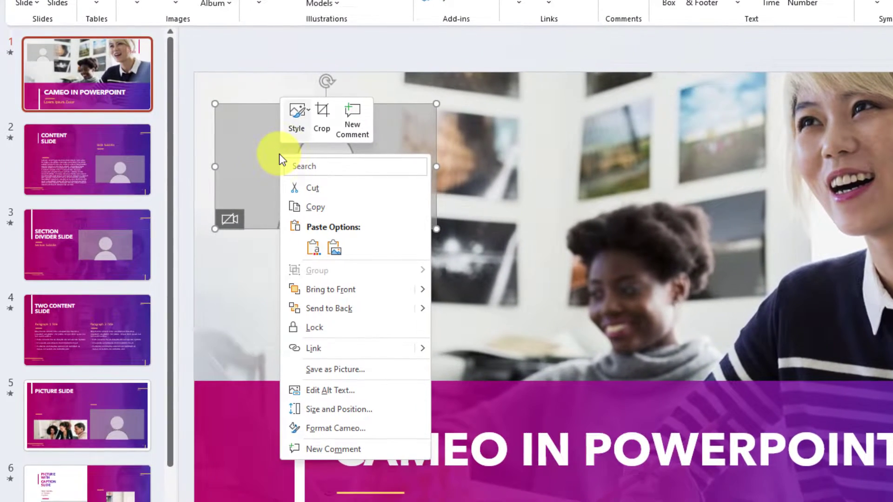
click(294, 113)
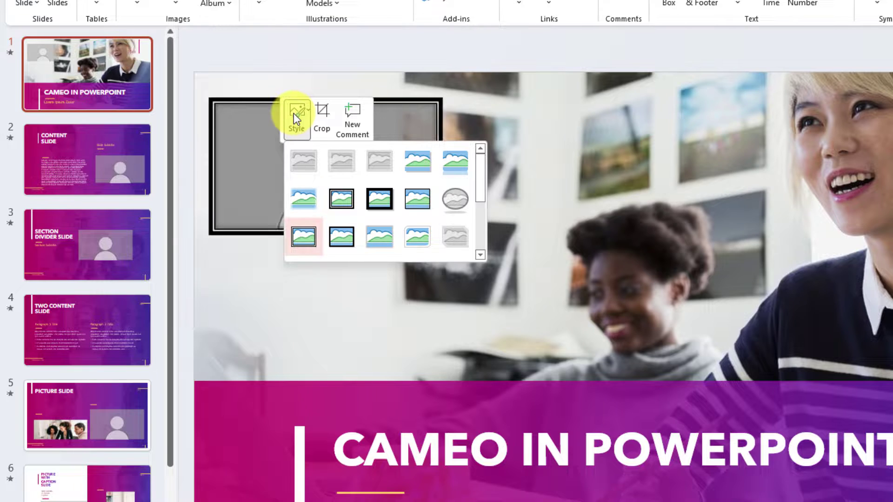
click(418, 239)
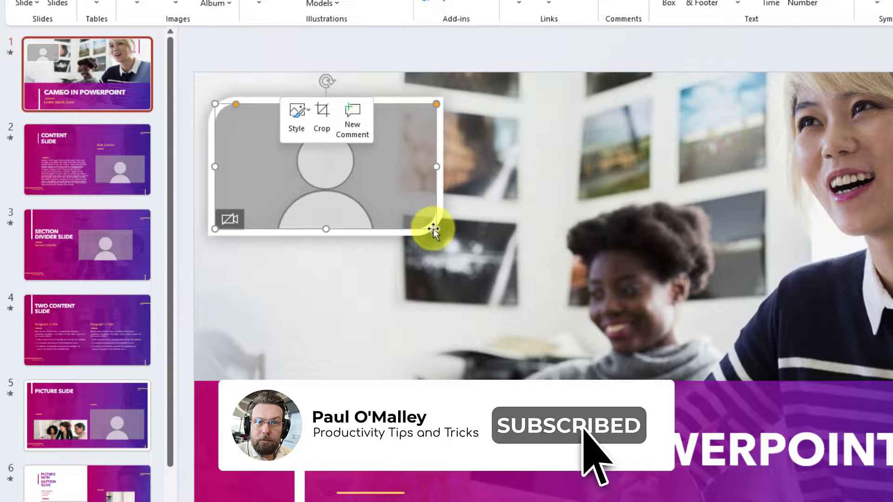
mouse_move(435, 226)
mouse_down()
mouse_move(528, 305)
mouse_move(422, 230)
mouse_up()
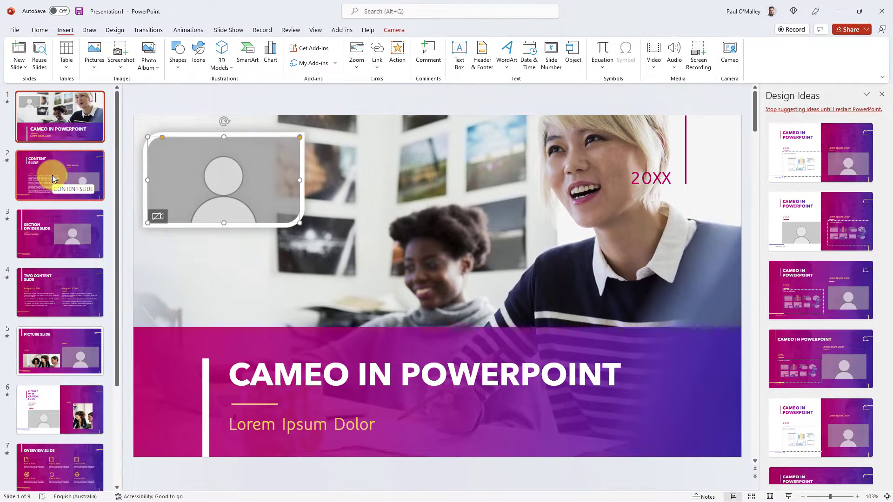
Step: Rotate the cameo beside slide 4 a quarter turn (90°)
click(53, 178)
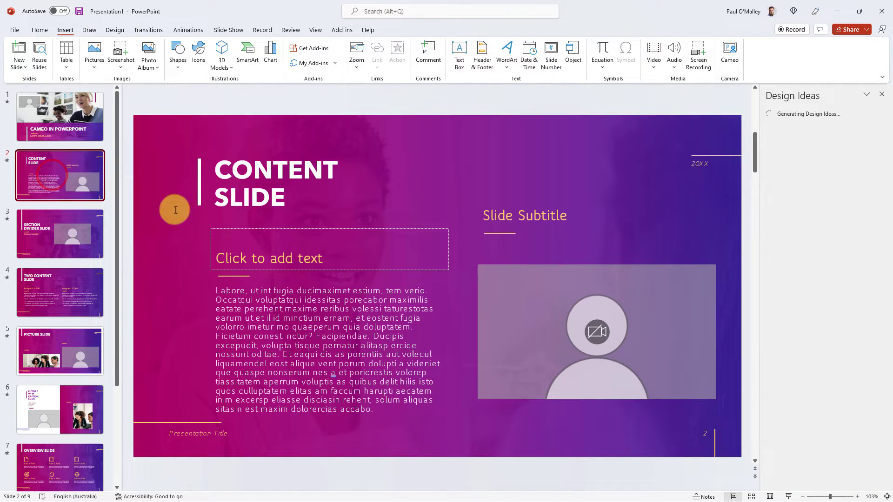
click(59, 234)
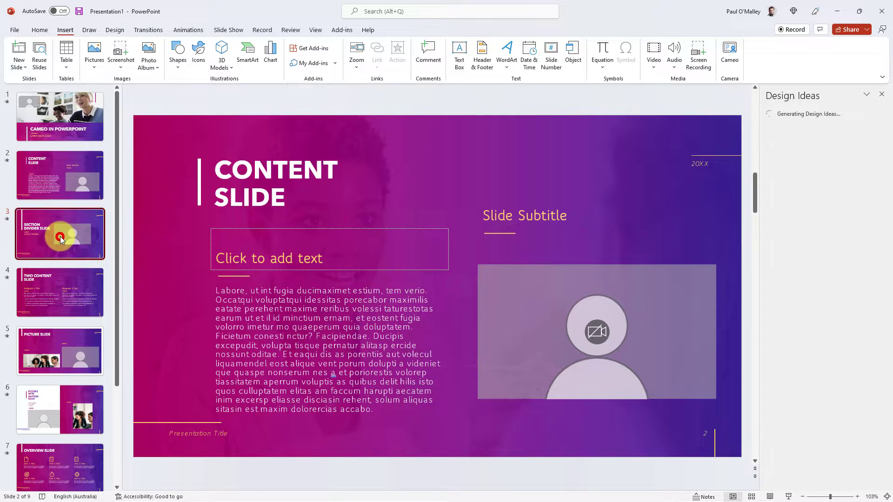
click(60, 289)
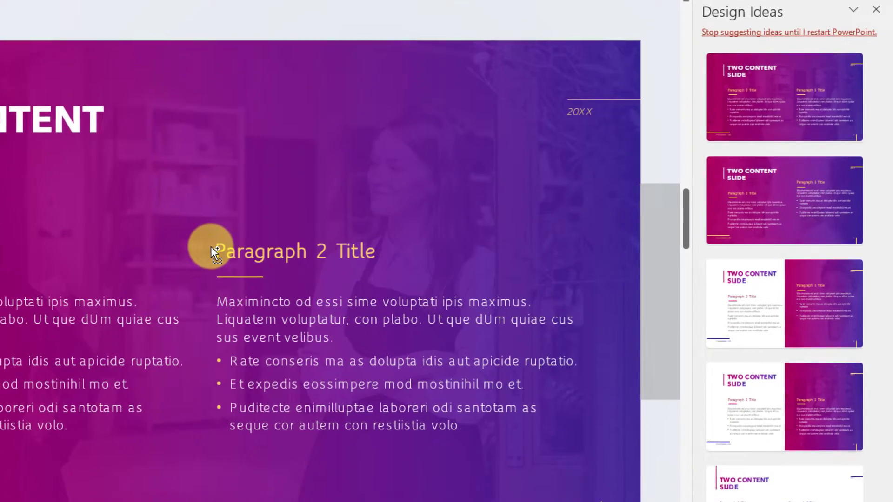
scroll(355, 250, down, 2)
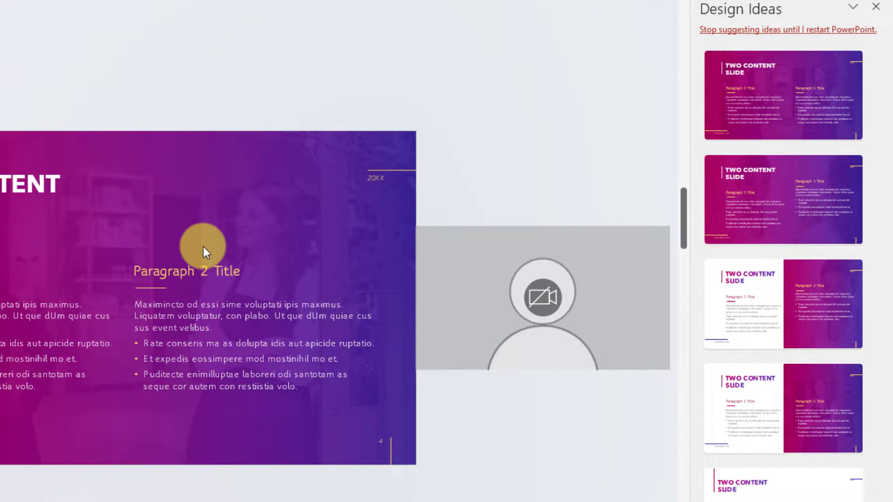
click(472, 283)
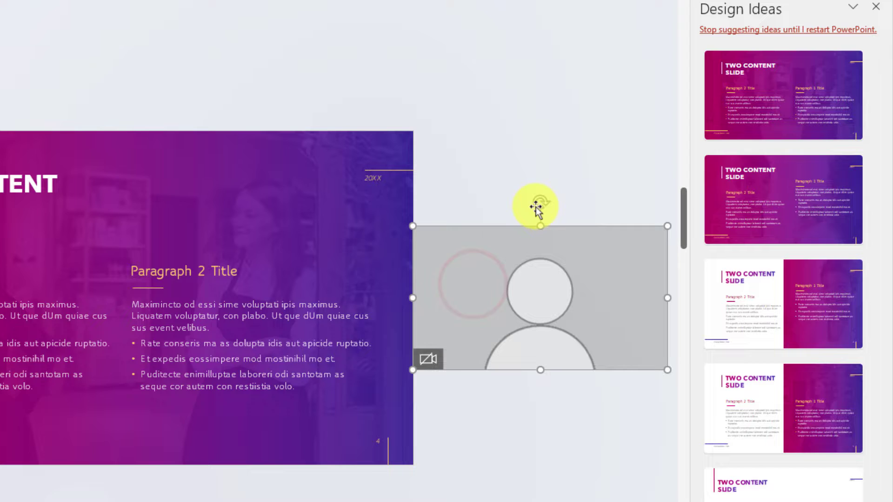
drag(541, 200, 631, 298)
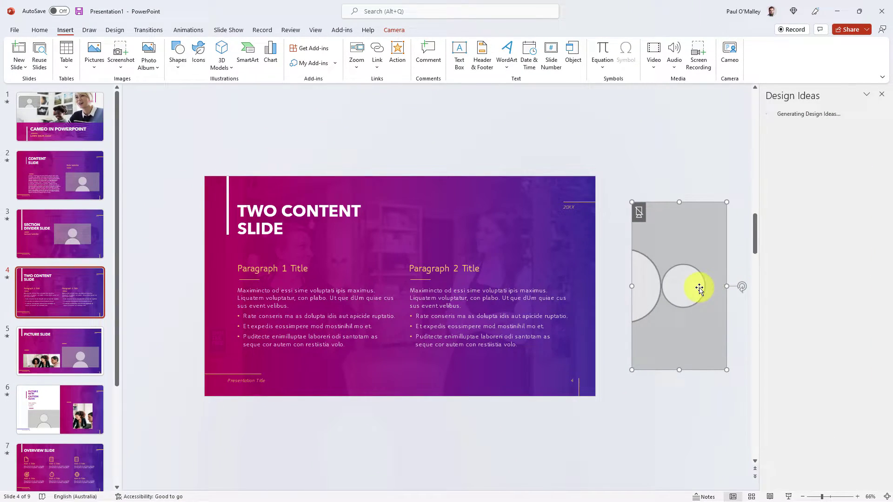
Step: Turn the Picture Slide's cameo upside down (180°), then return to the title slide
click(73, 347)
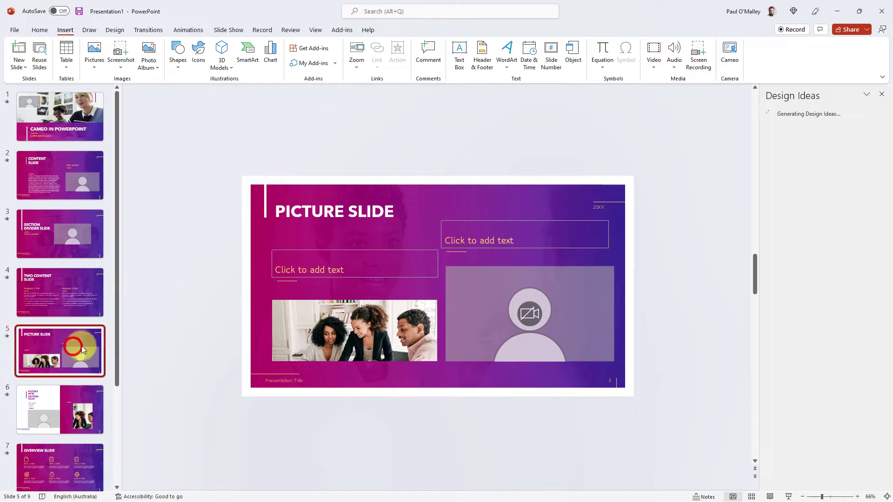
click(489, 312)
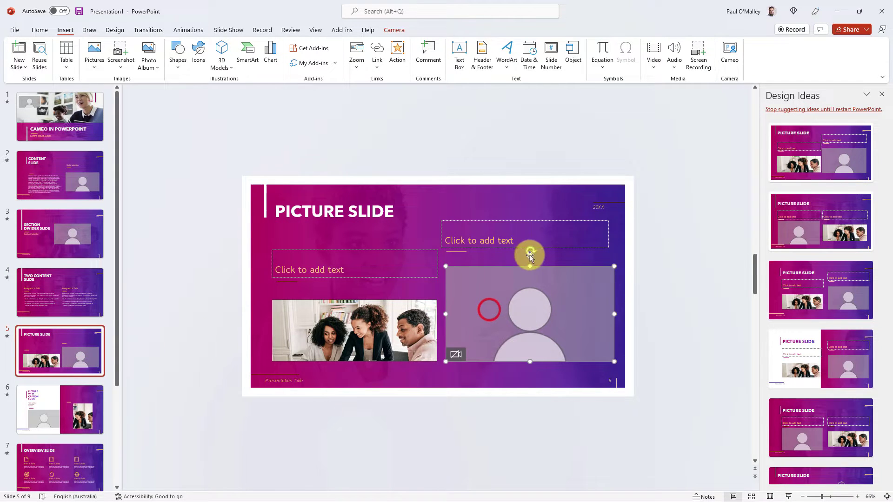
drag(533, 251, 526, 369)
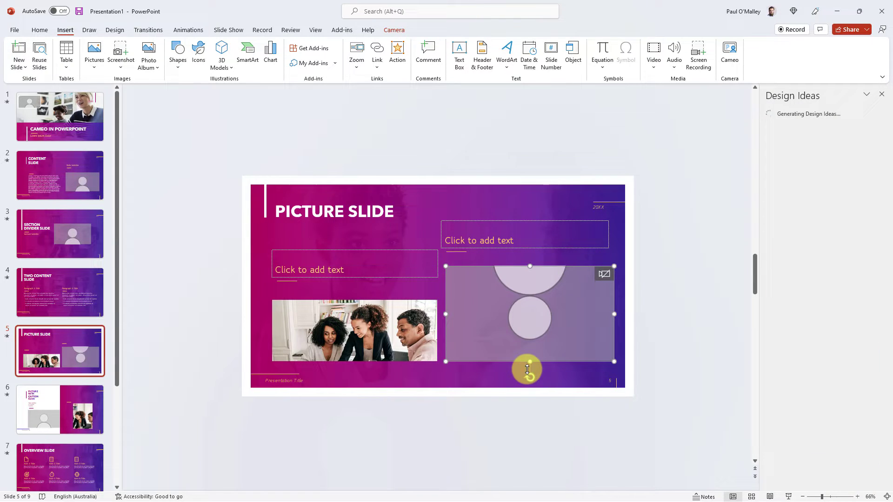
click(55, 121)
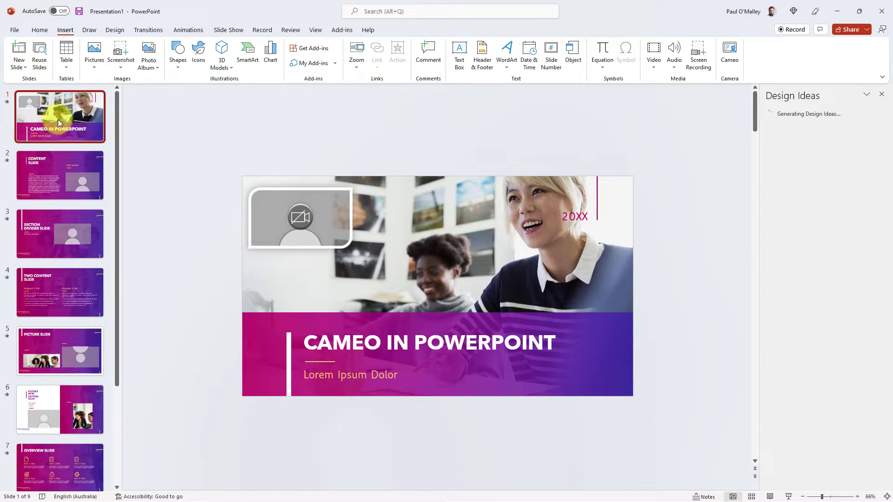
Step: Select every slide with Ctrl+A and apply the Morph transition to all of them
key(ctrl+a)
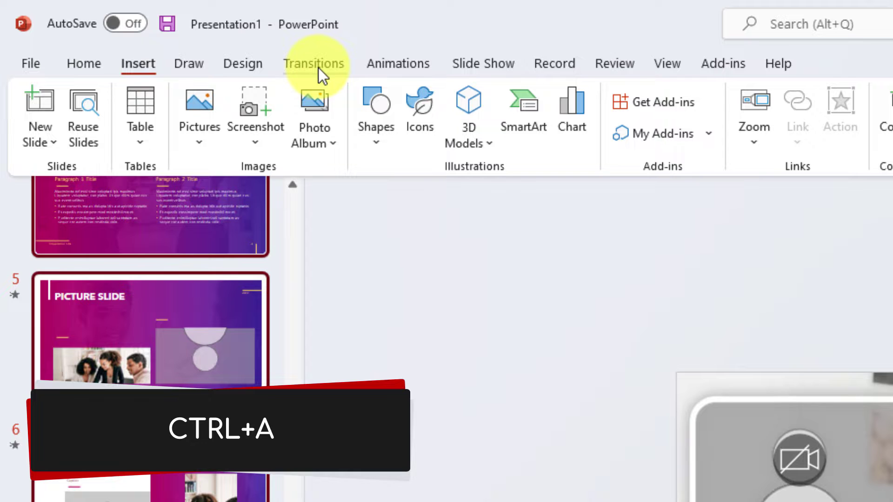
click(318, 68)
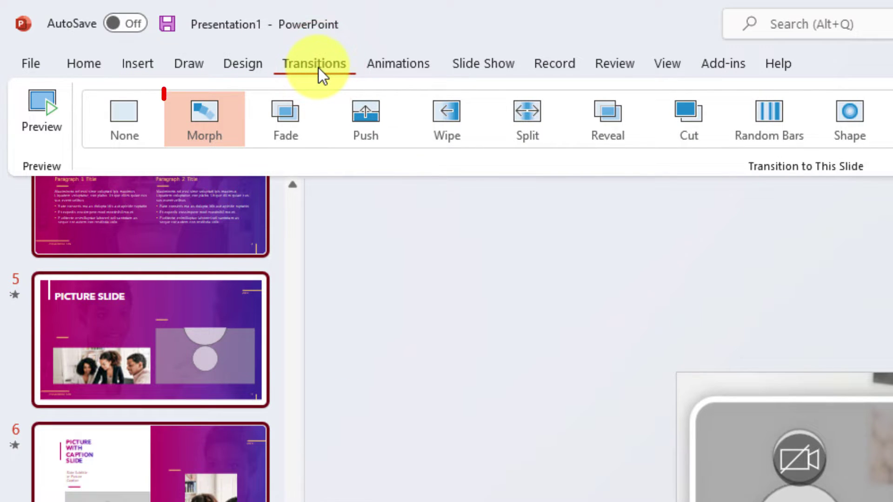
click(205, 139)
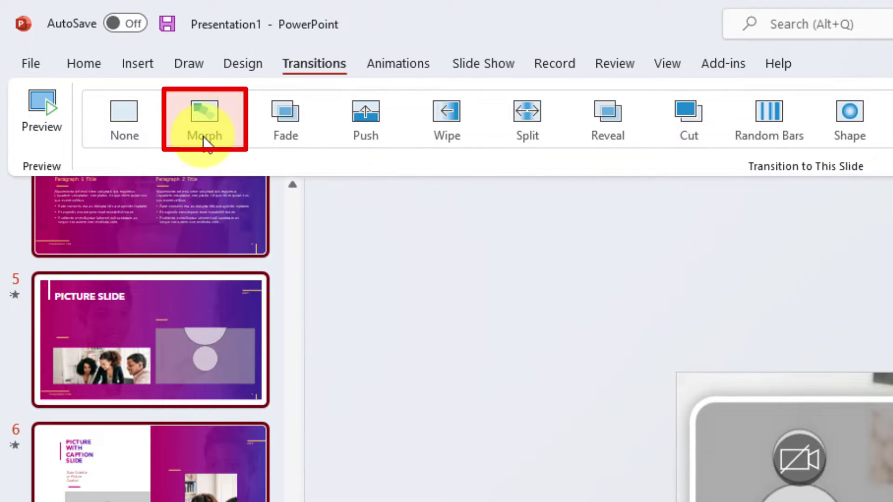
click(202, 117)
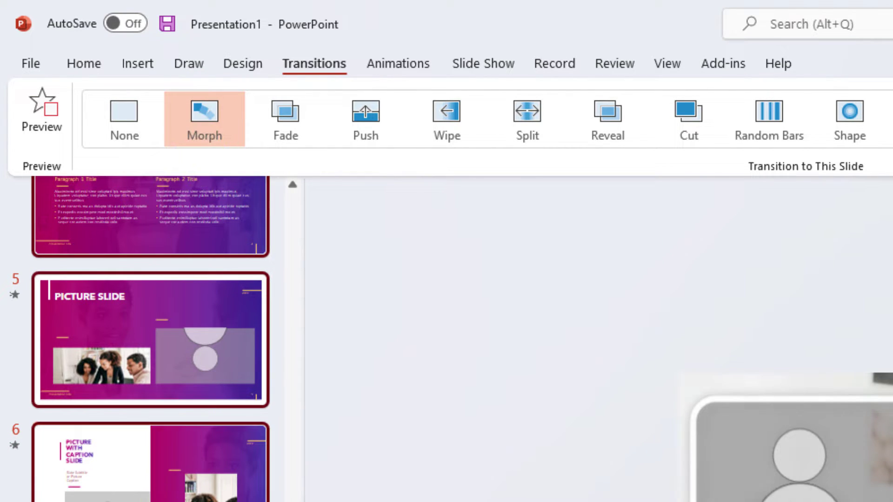
scroll(150, 339, up, 8)
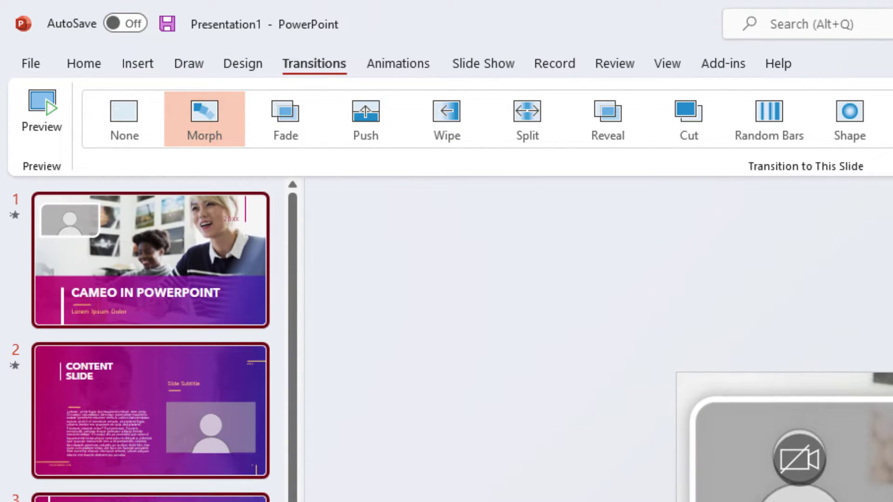
click(199, 226)
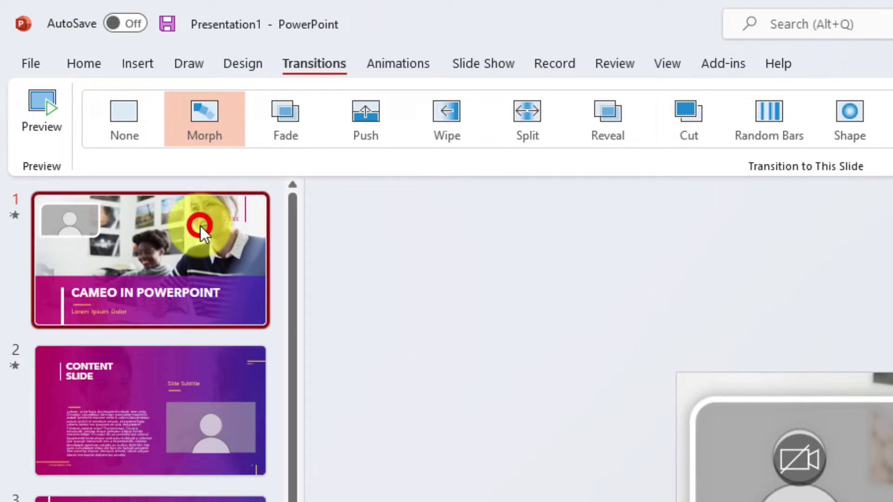
Step: Preview the title slide cameo's live webcam feed, then switch it back off
click(479, 63)
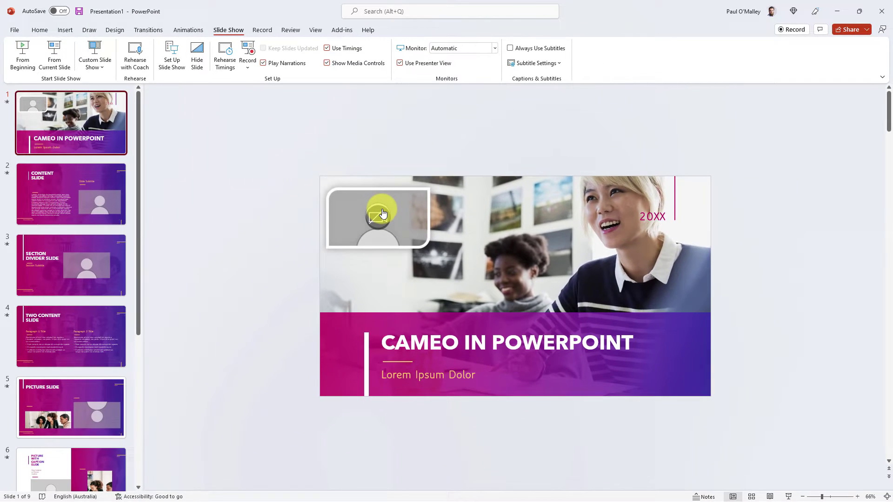
ctrl+scroll(381, 208, up, 4)
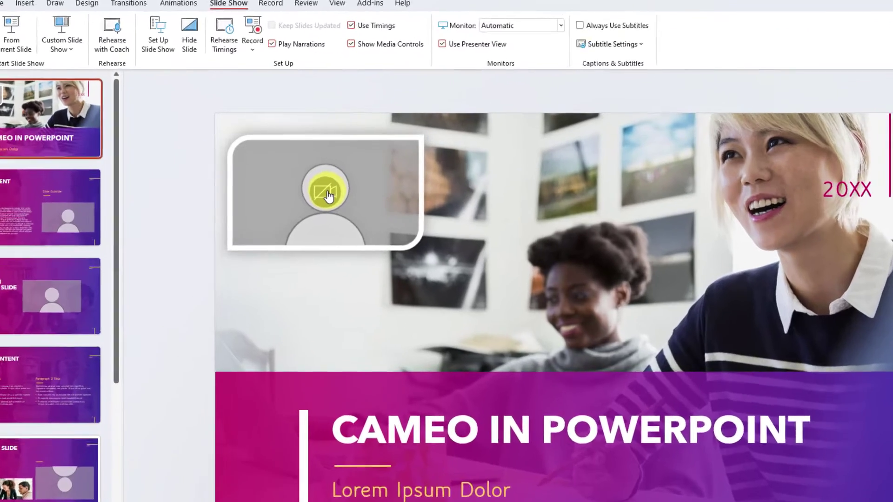
click(308, 183)
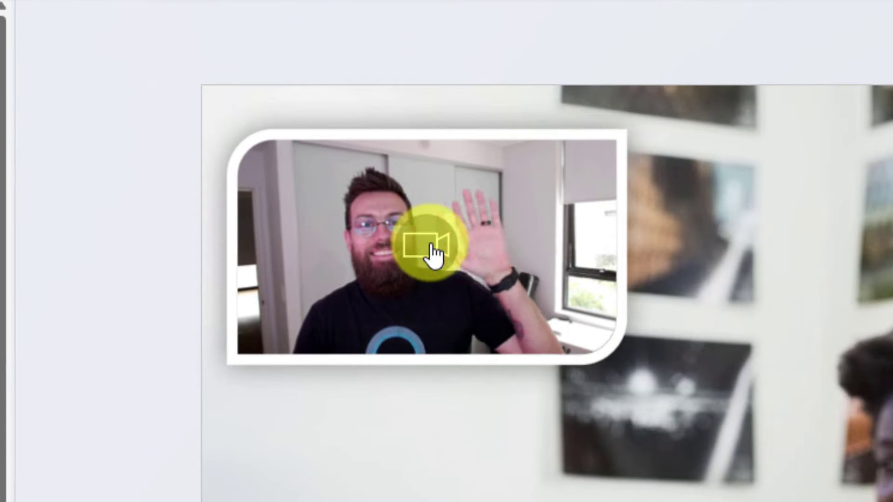
click(433, 253)
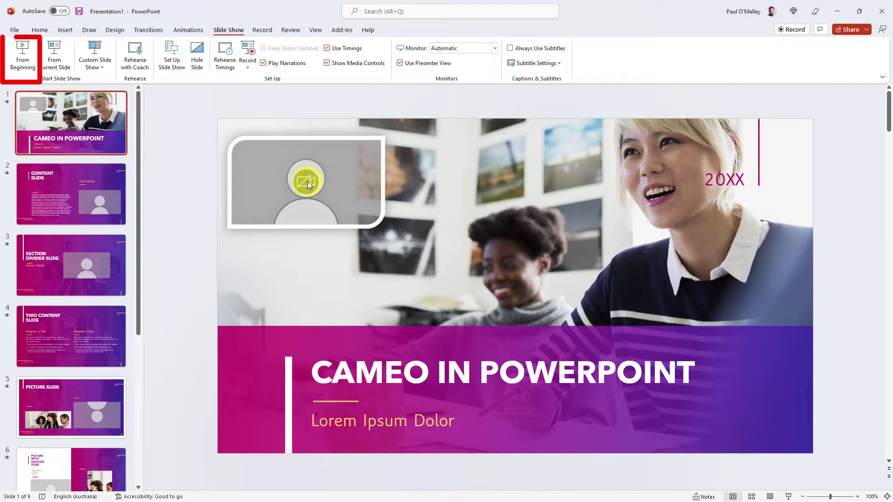
Step: Play the slideshow from the beginning and advance to the Two Content Slide
click(22, 60)
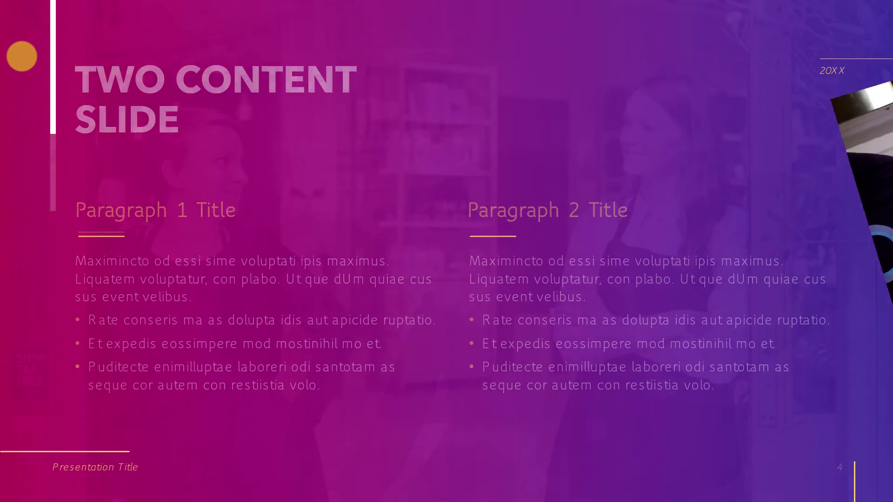
key(Right)
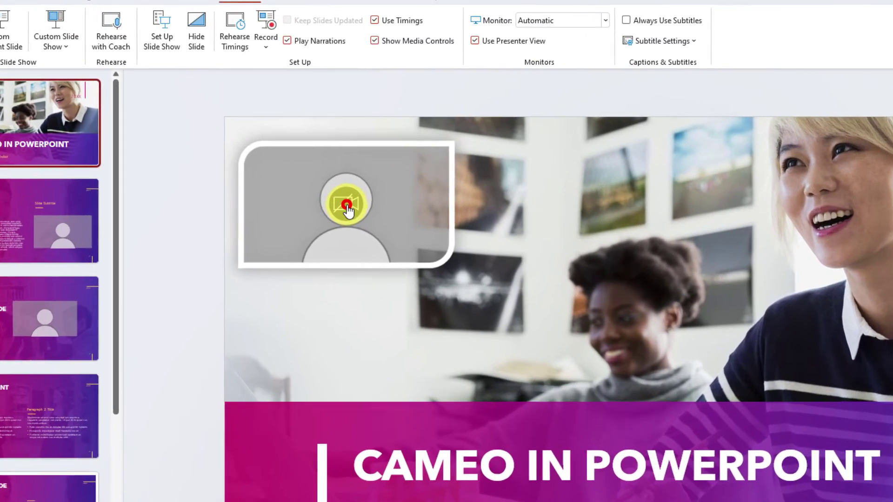
Step: Turn on the live webcam feed in the title slide's rounded cameo
click(306, 186)
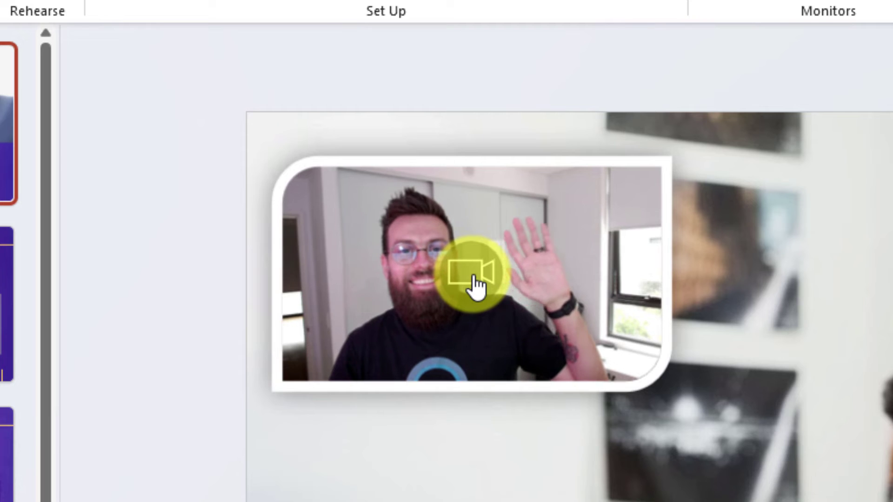